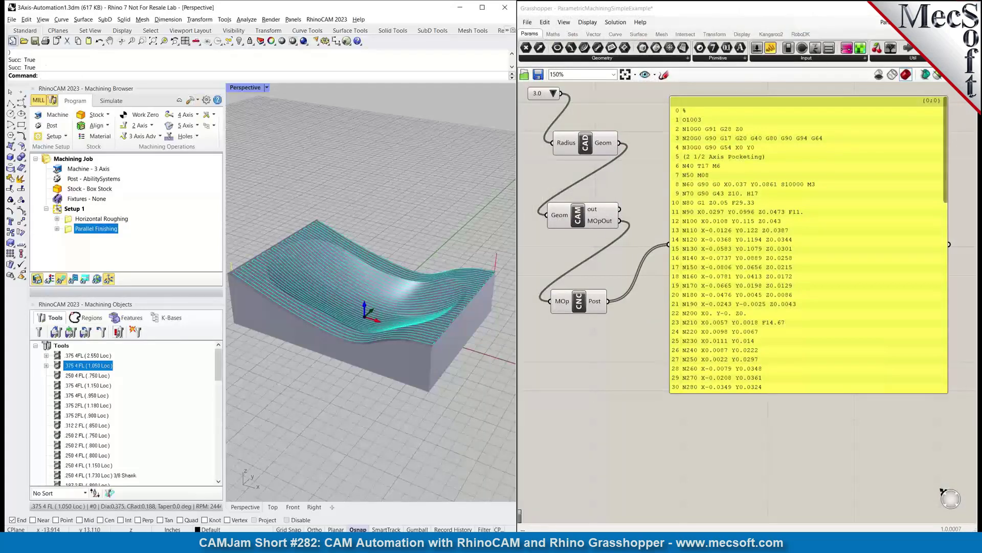
# Step: Create a new Rhino model from the Small Objects - Inches template and maximize the Top viewport
pyautogui.click(13, 42)
pyautogui.click(263, 295)
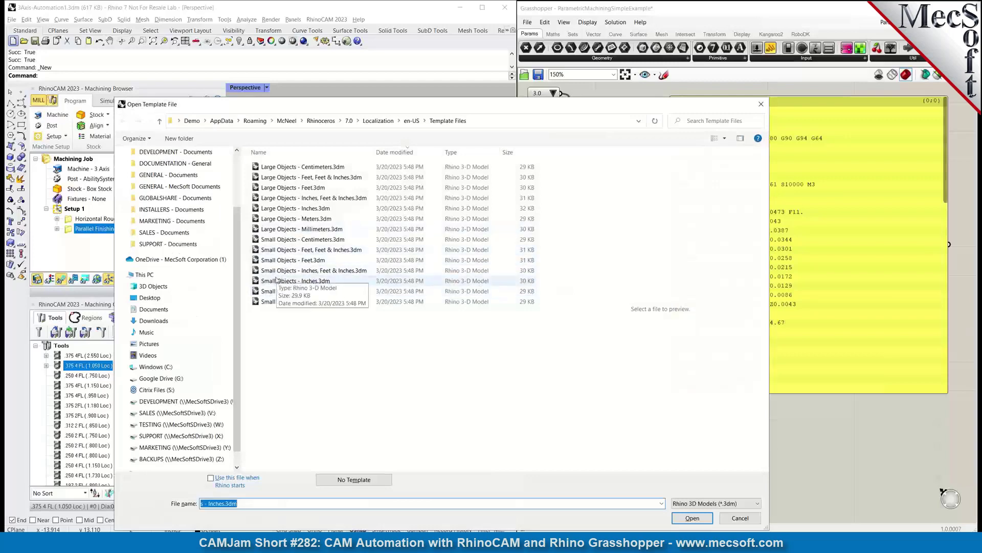
pyautogui.doubleClick(274, 280)
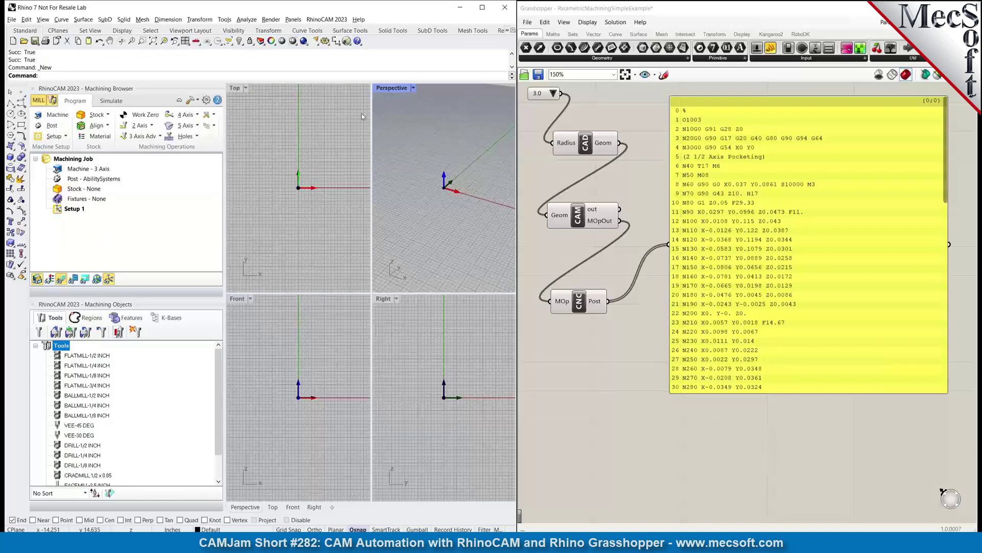
pyautogui.doubleClick(235, 89)
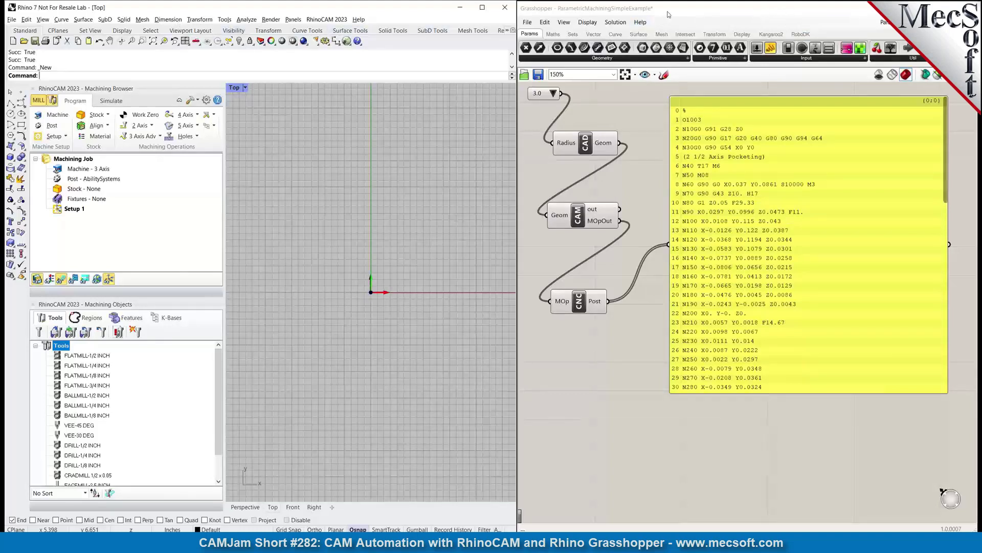
# Step: Switch to the Grasshopper definition and review the radius choices that feed the CAD component, leaving the selection as is
pyautogui.click(225, 20)
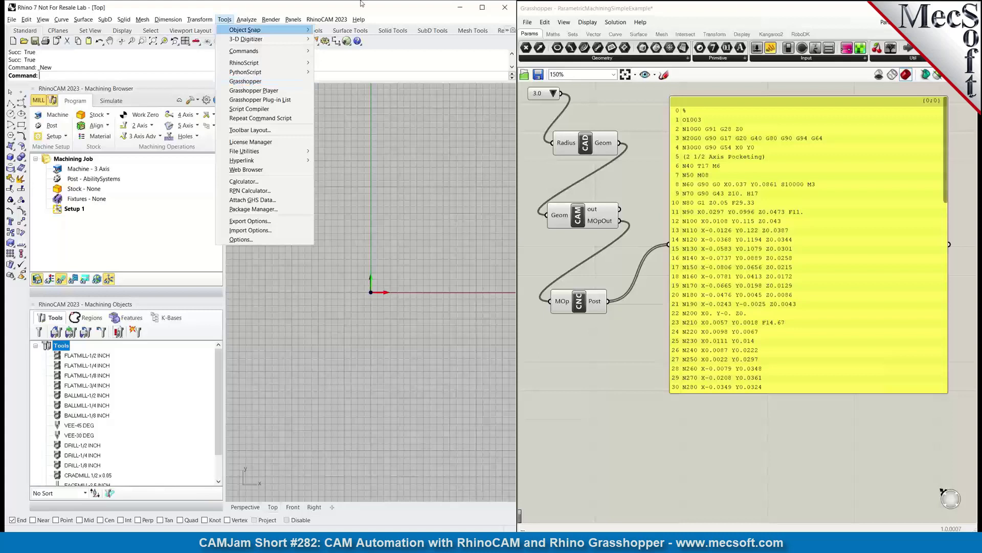
pyautogui.click(669, 11)
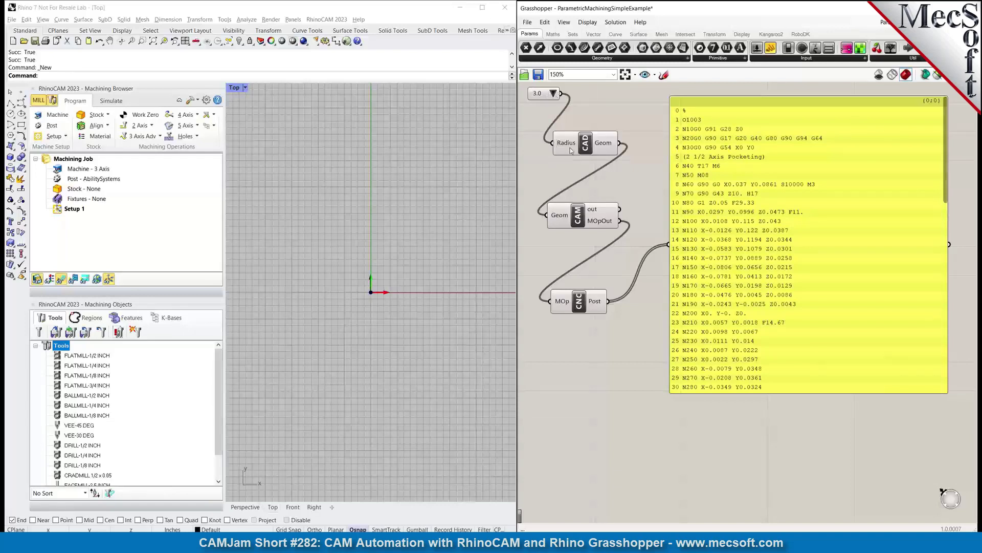
pyautogui.moveTo(571, 150)
pyautogui.click(554, 93)
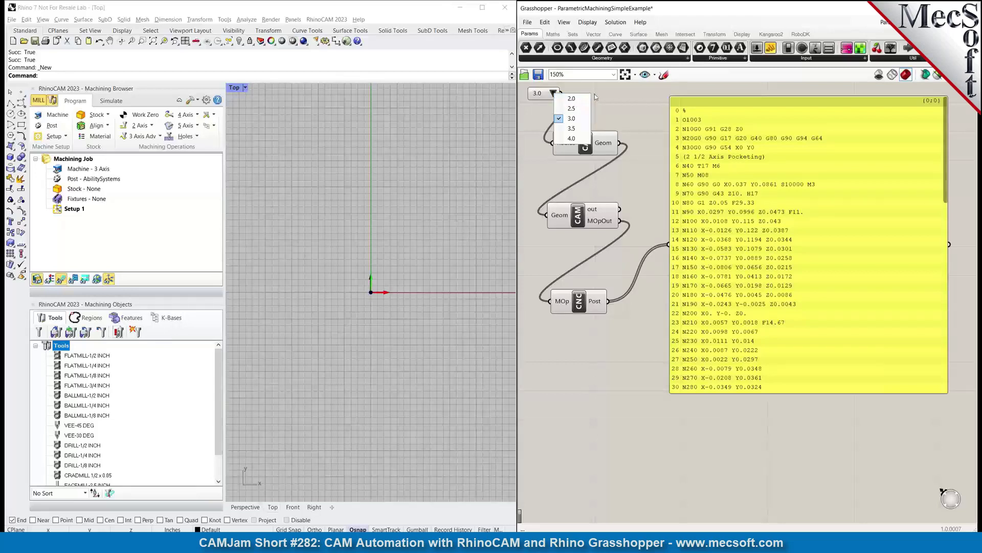
pyautogui.click(608, 93)
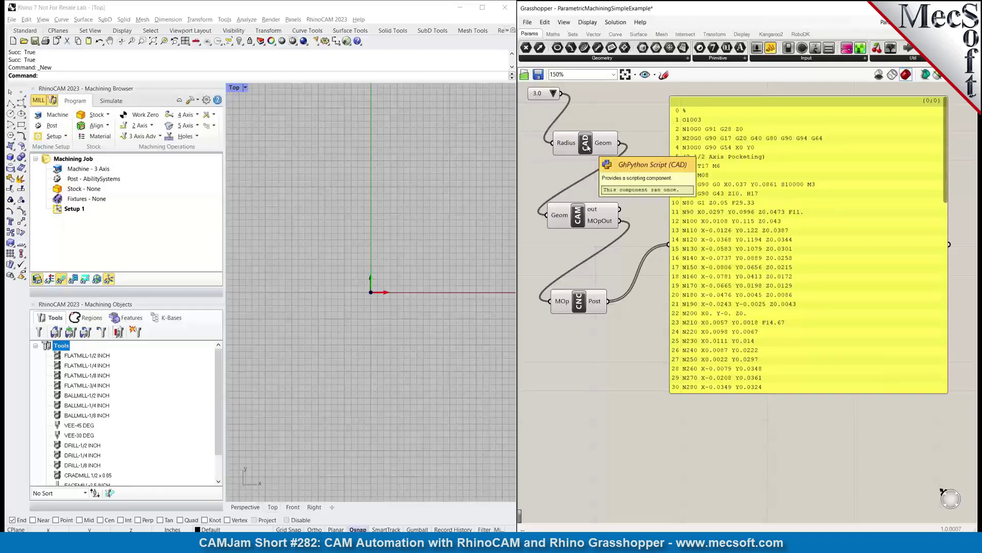
pyautogui.click(553, 93)
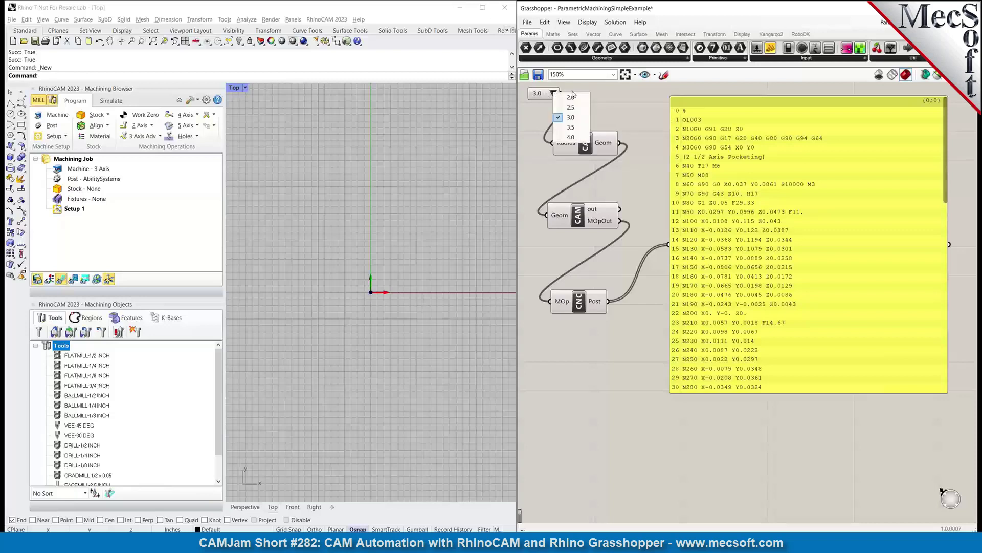
pyautogui.click(607, 98)
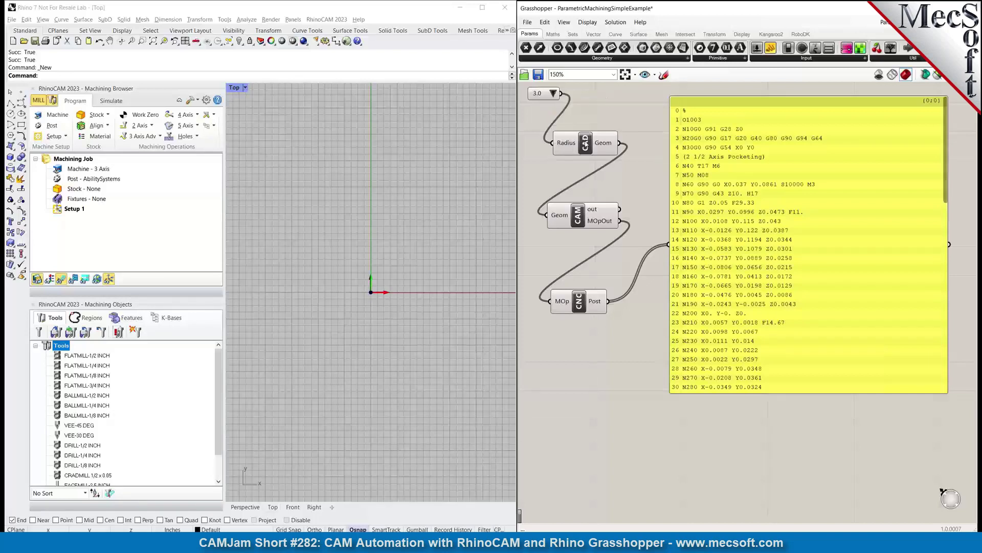
# Step: Open the CAD component's Python script and read through its circle-creation code
pyautogui.click(587, 145)
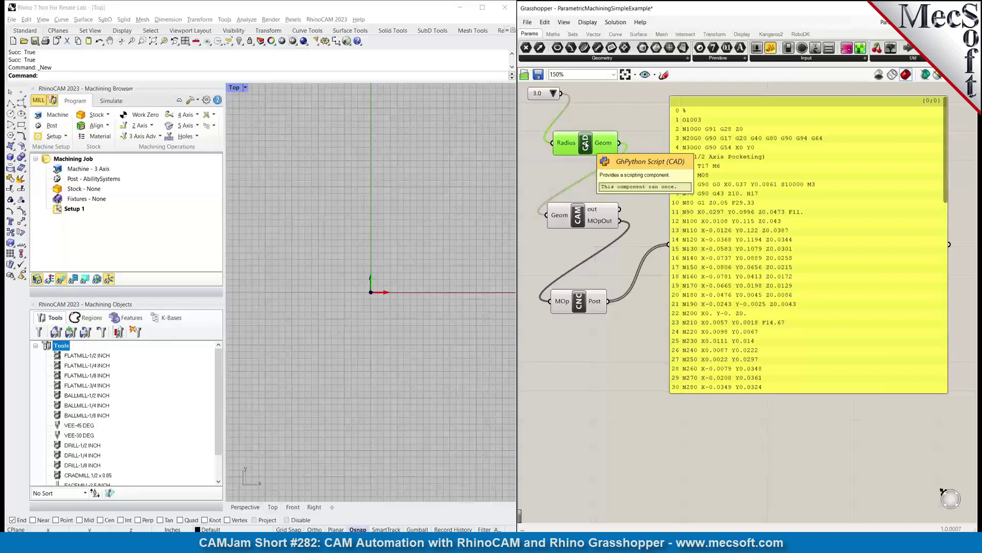
pyautogui.doubleClick(586, 146)
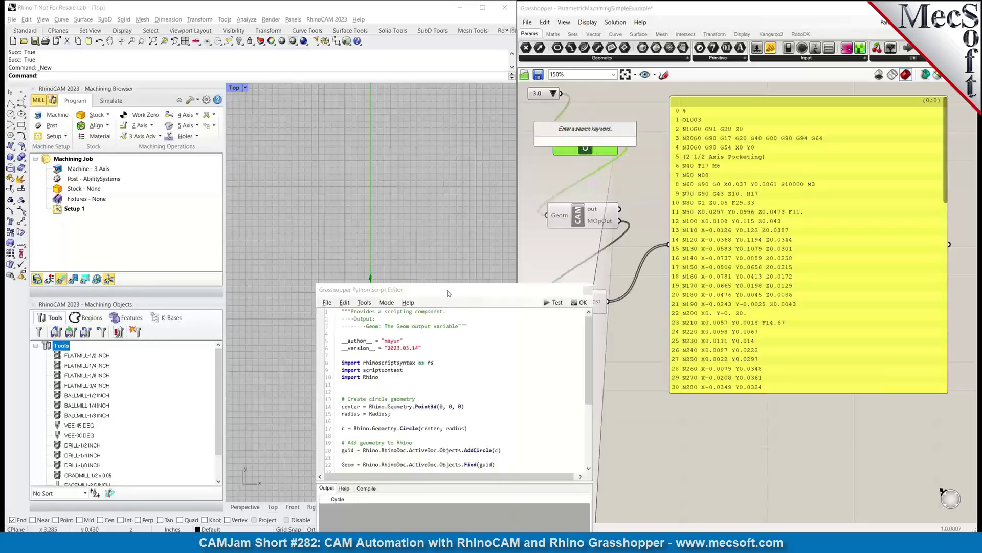
pyautogui.moveTo(447, 293); pyautogui.dragTo(397, 93)
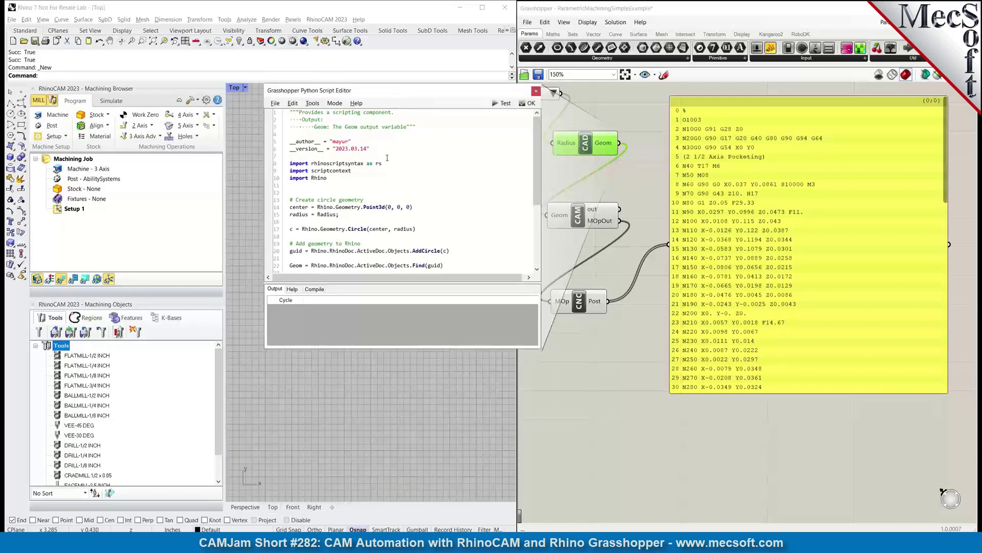
pyautogui.scroll(-3, 387, 158)
pyautogui.scroll(3, 389, 183)
pyautogui.scroll(-2, 391, 180)
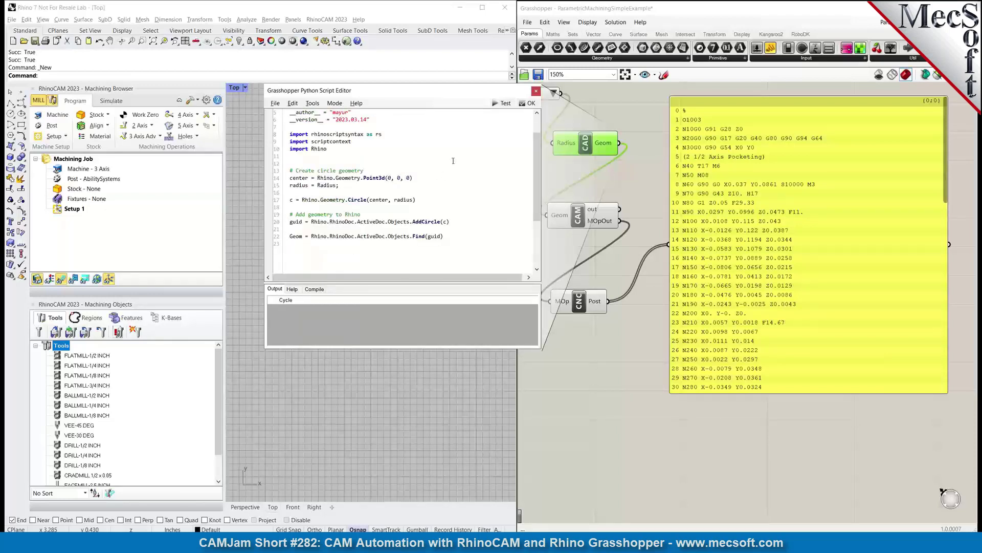
pyautogui.moveTo(467, 97); pyautogui.dragTo(430, 116)
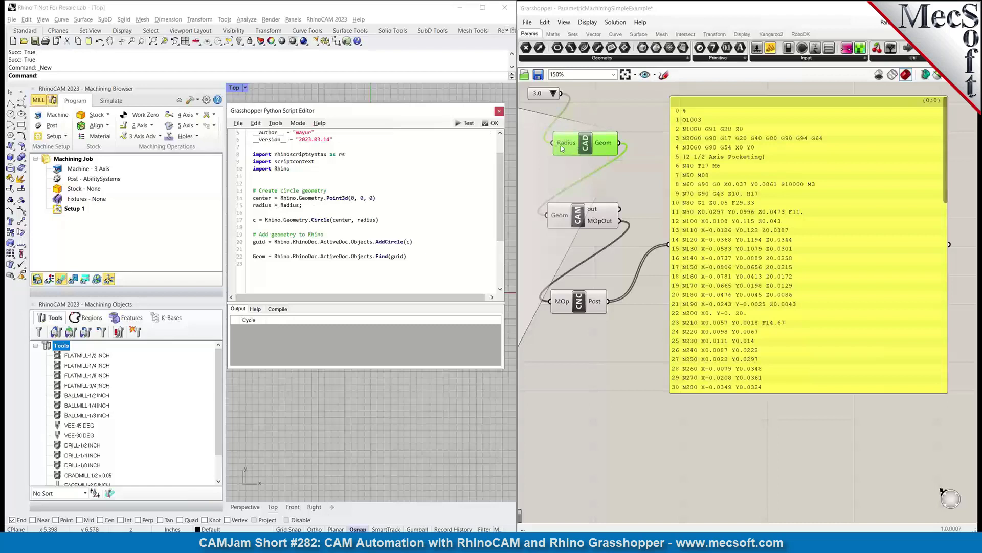
# Step: Match the CAD component's Radius input and Geom output to their script variables, dismiss the breakpoint messages and close the script editor
pyautogui.moveTo(562, 148)
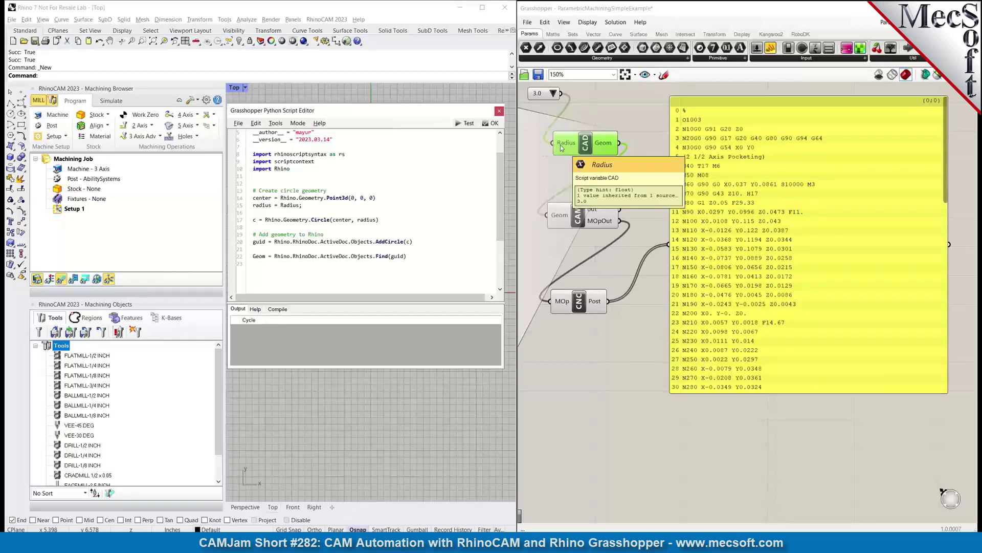
pyautogui.doubleClick(285, 206)
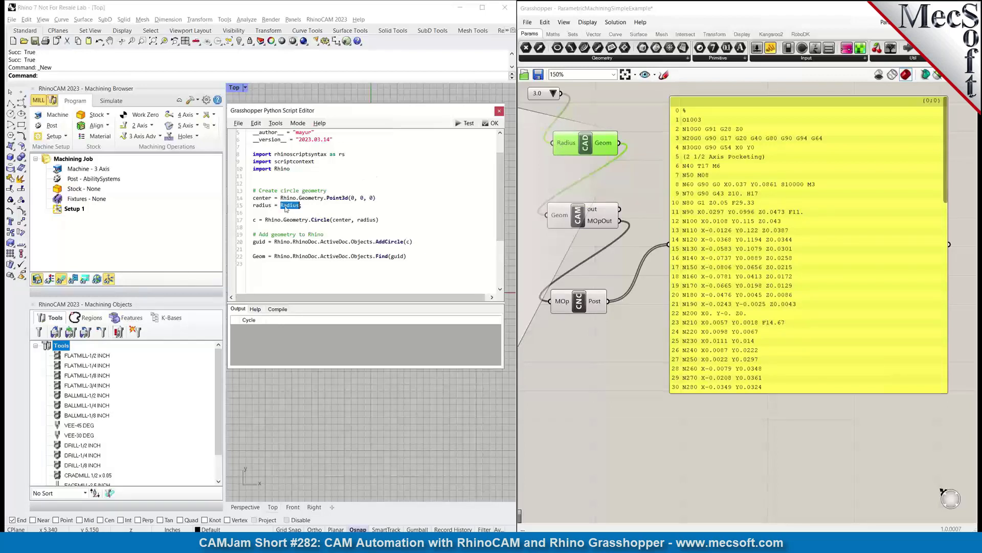
pyautogui.doubleClick(259, 257)
pyautogui.moveTo(604, 145)
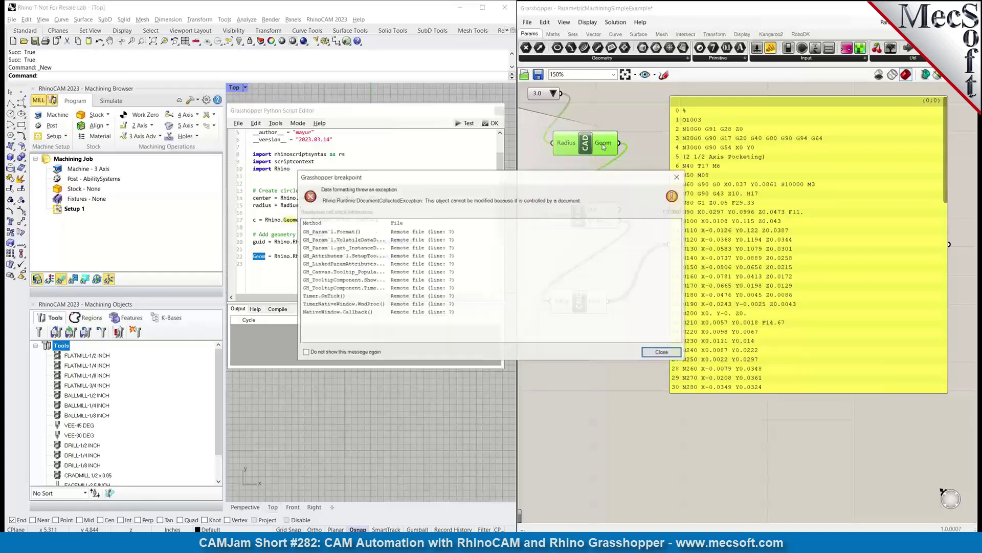
pyautogui.press('Escape')
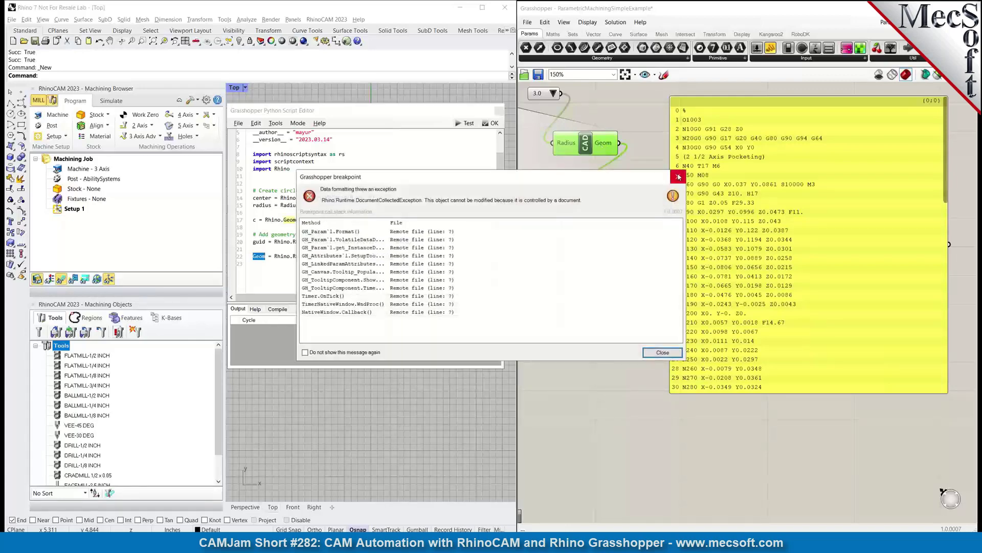
pyautogui.click(663, 352)
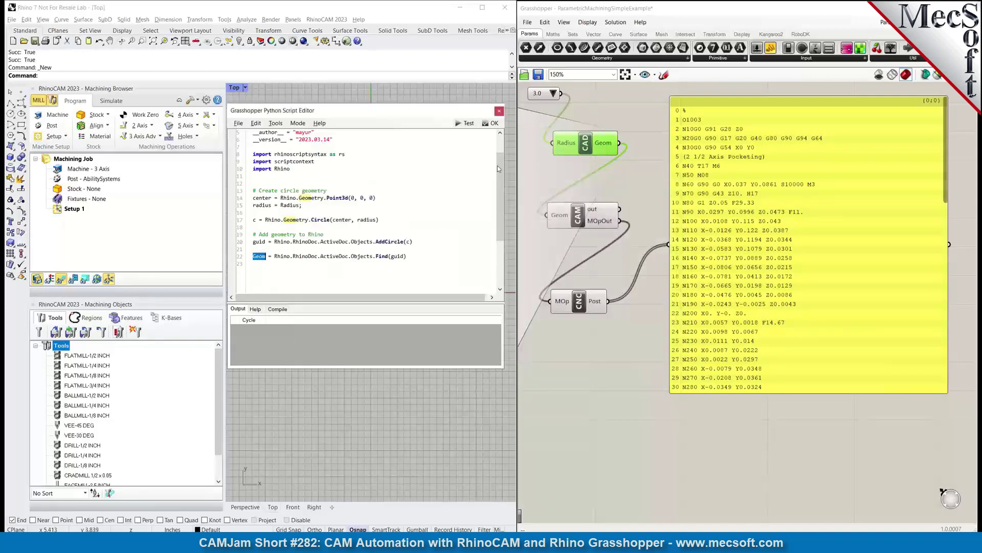
pyautogui.click(499, 110)
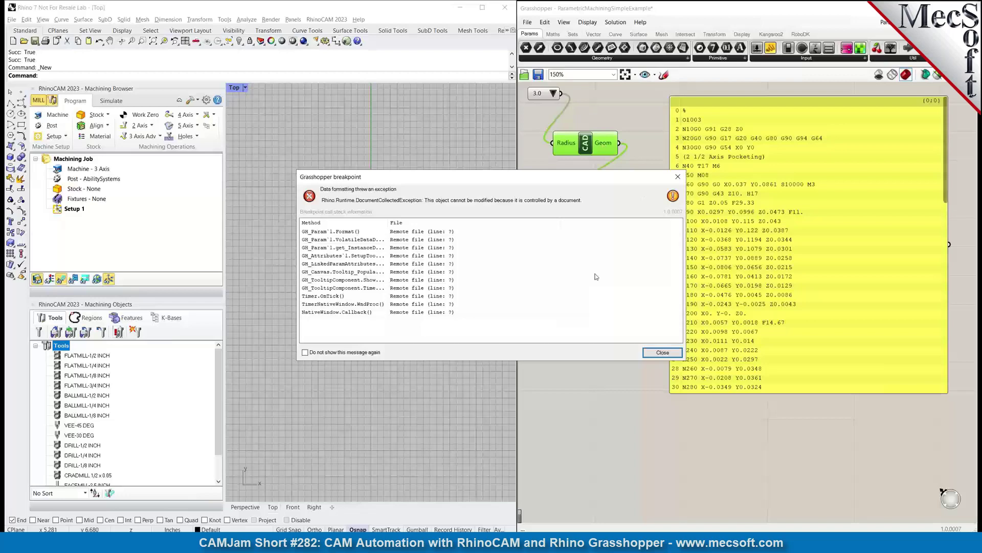
pyautogui.click(664, 351)
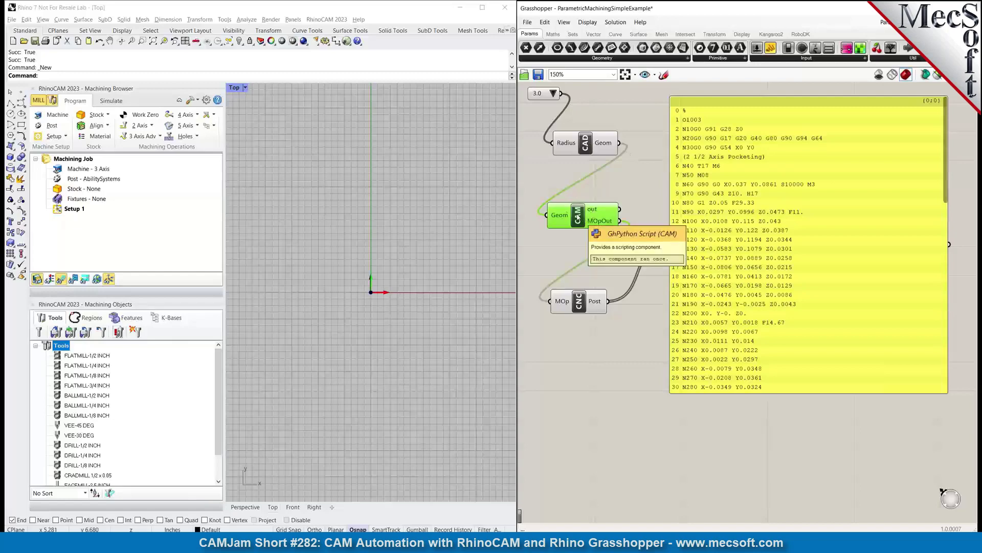
# Step: Open the CAM component's Python script, read its pocketing, tool and regeneration code to the end, and close it
pyautogui.doubleClick(576, 219)
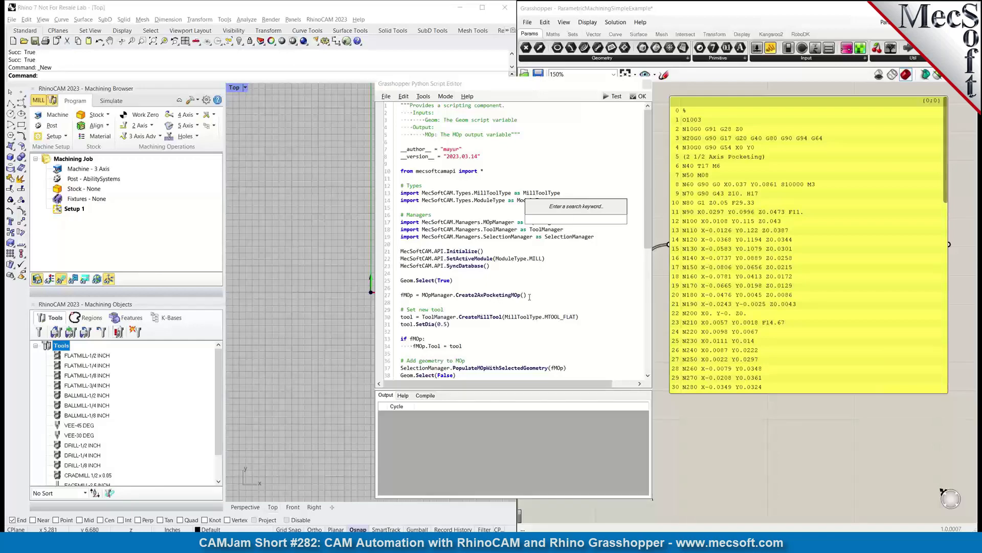
pyautogui.scroll(-2, 552, 298)
pyautogui.scroll(-2, 552, 297)
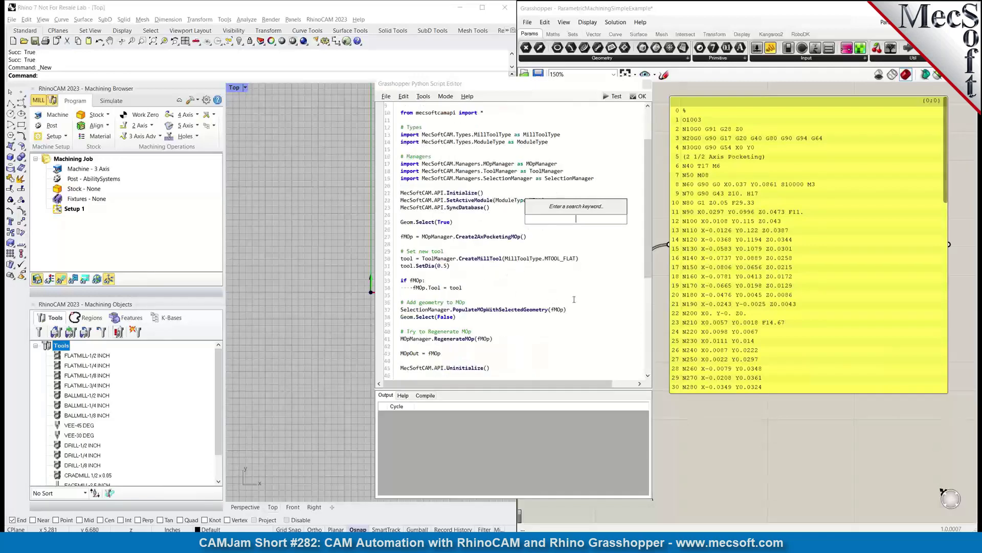
pyautogui.scroll(-4, 573, 299)
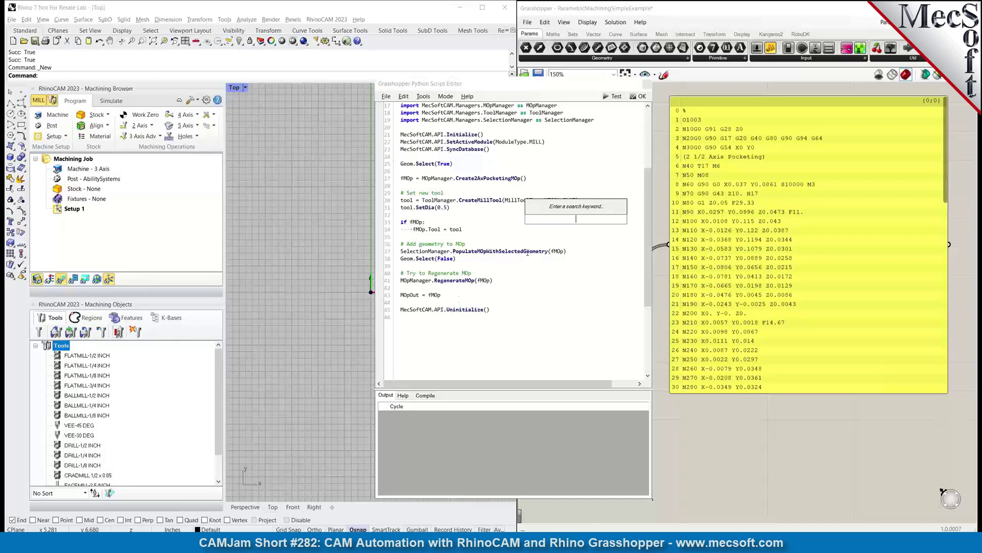
pyautogui.click(647, 85)
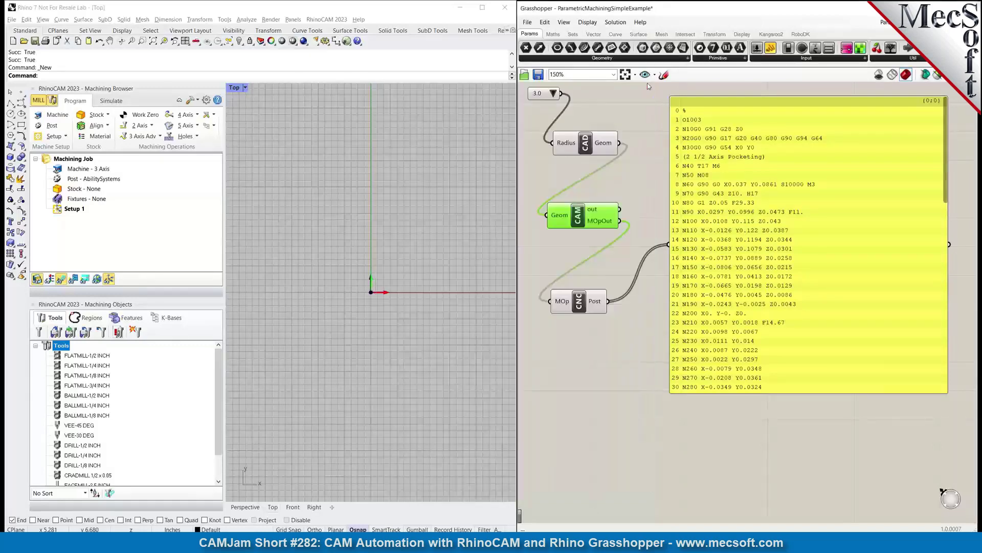
# Step: Open the CNC component's Python script and read its post-processing code
pyautogui.click(578, 304)
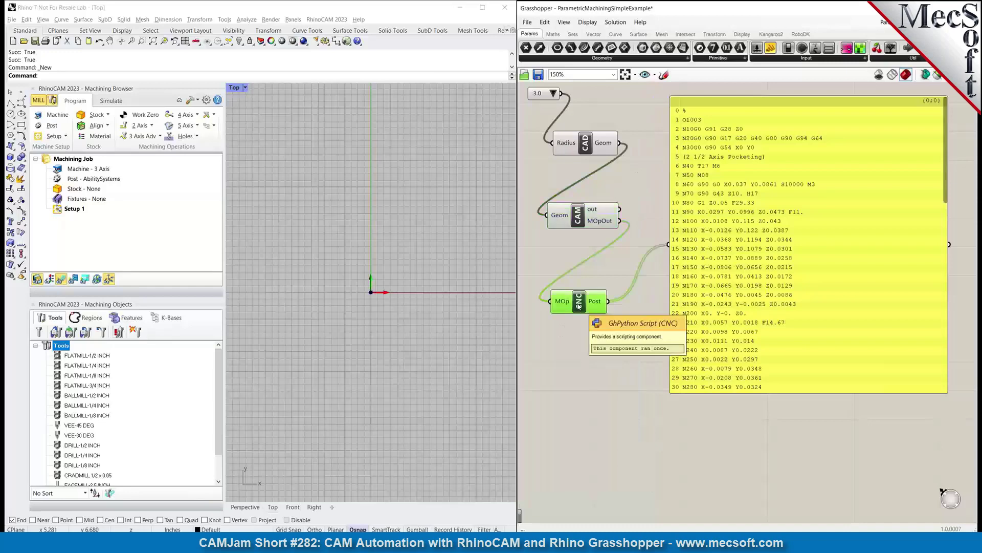
pyautogui.doubleClick(578, 305)
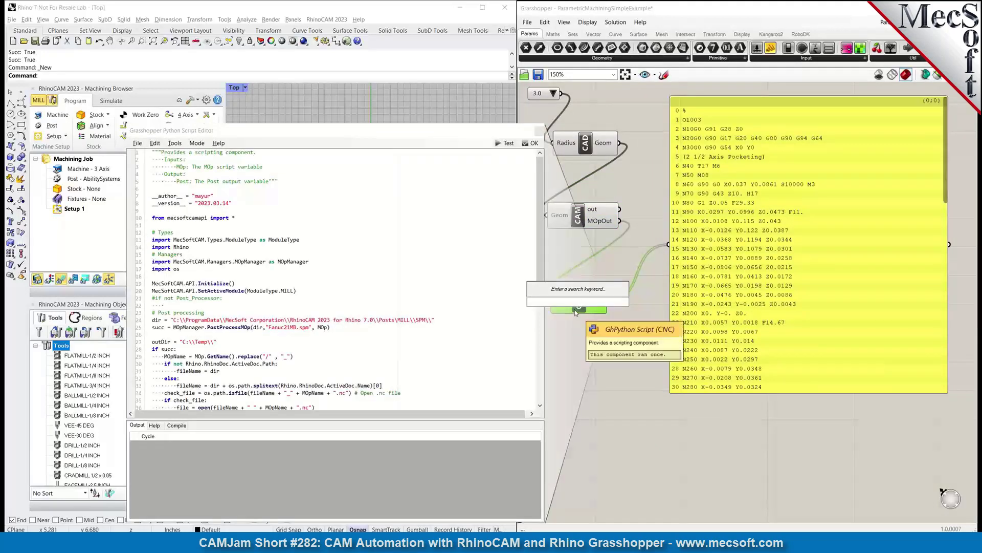
pyautogui.scroll(-3, 345, 322)
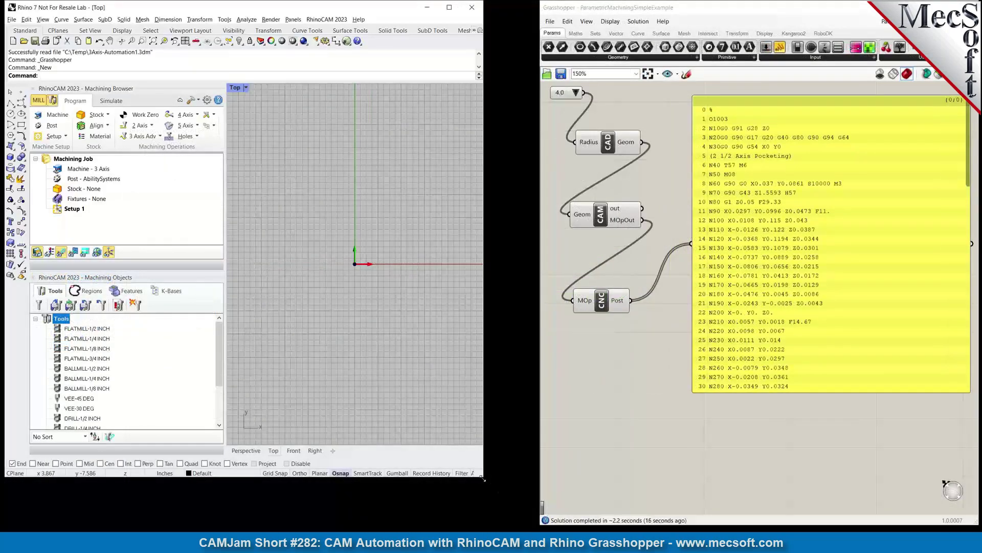
# Step: Enlarge the Rhino window to meet the Grasshopper window and set the CAD component's radius to 3.0
pyautogui.moveTo(482, 478); pyautogui.dragTo(547, 534)
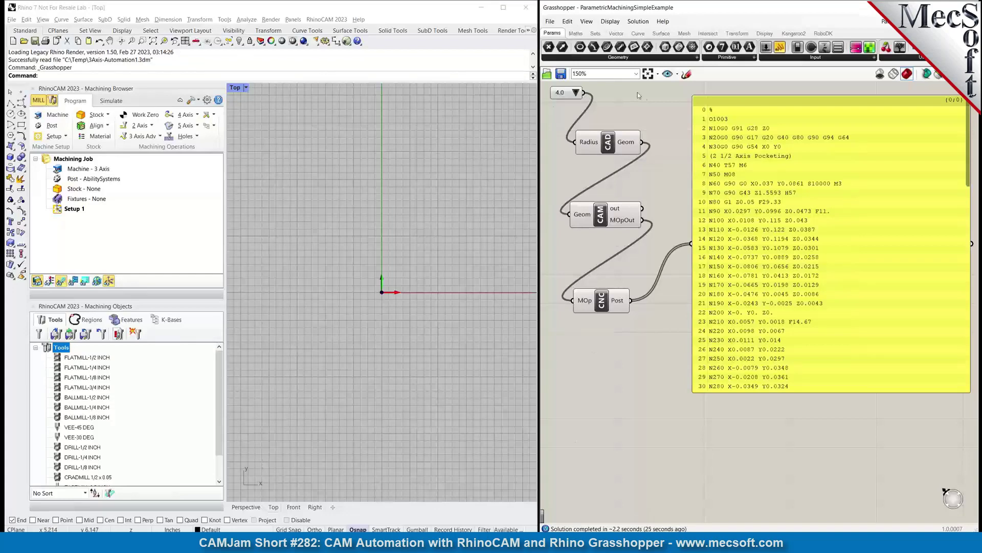
pyautogui.click(577, 92)
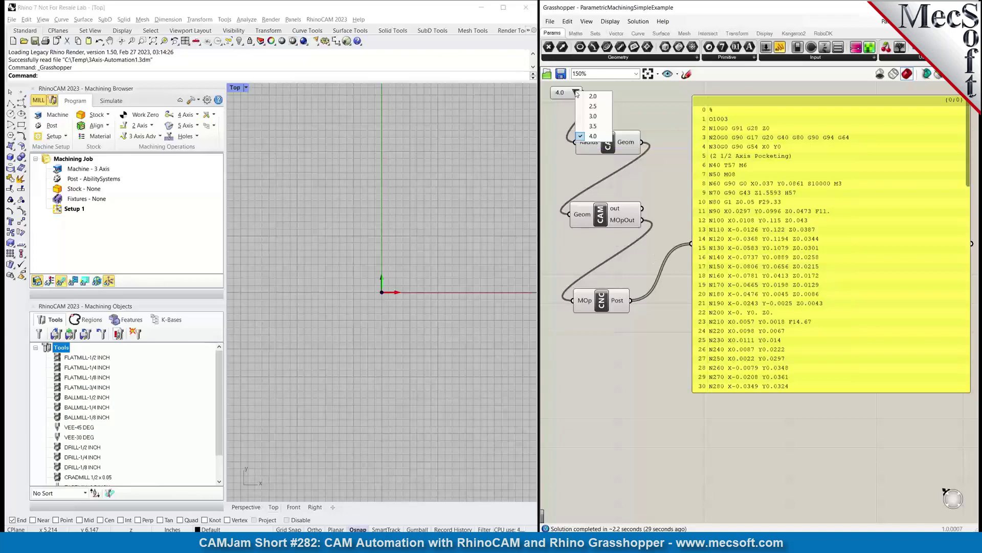
pyautogui.click(602, 117)
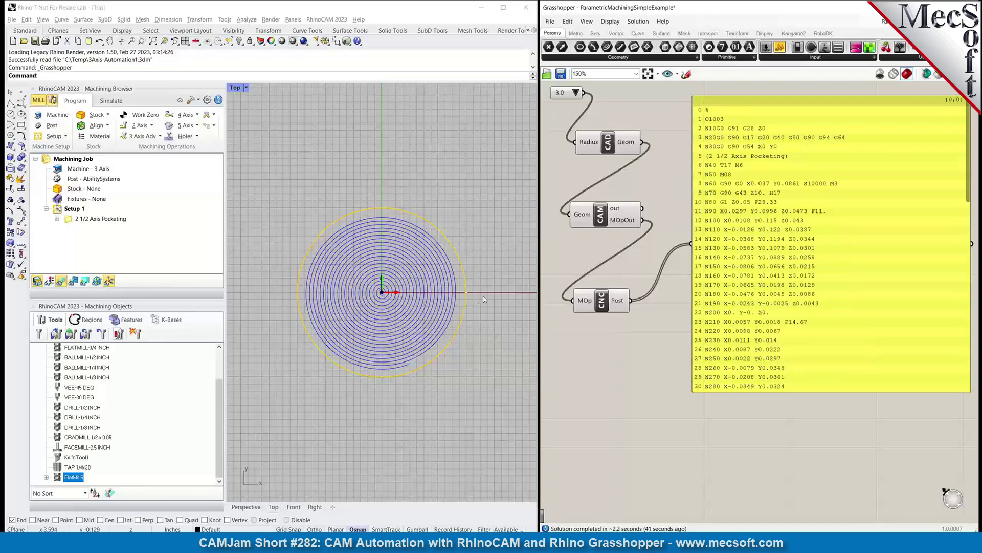
# Step: Select the 2 1/2 Axis Pocketing operation and its parent Setup 1, and set the CAD component's radius to 4.0
pyautogui.click(77, 219)
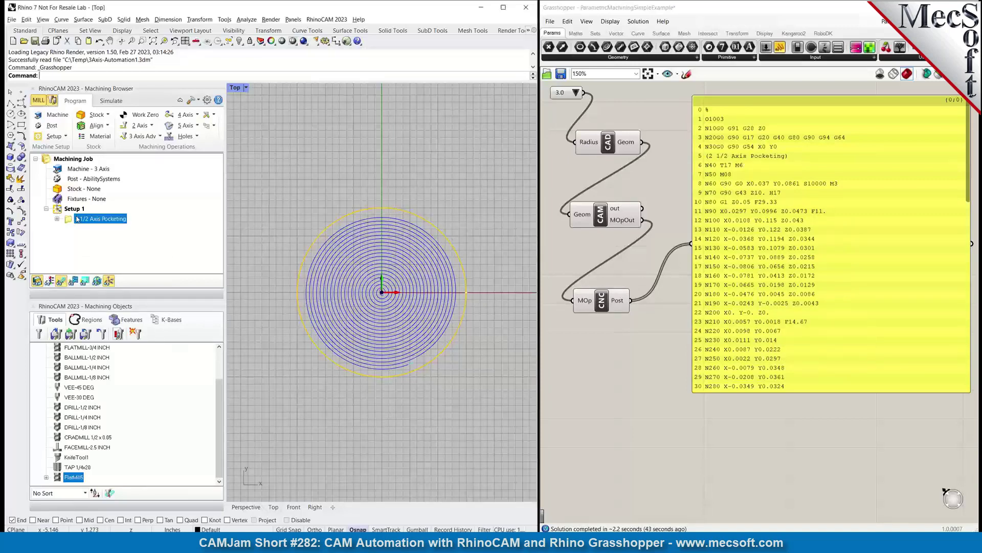
pyautogui.click(67, 209)
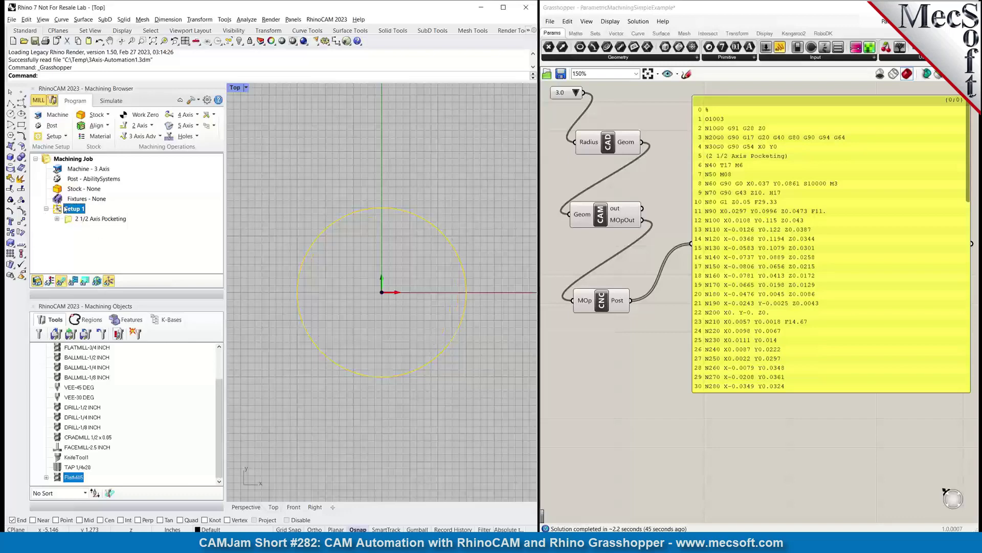
pyautogui.click(575, 93)
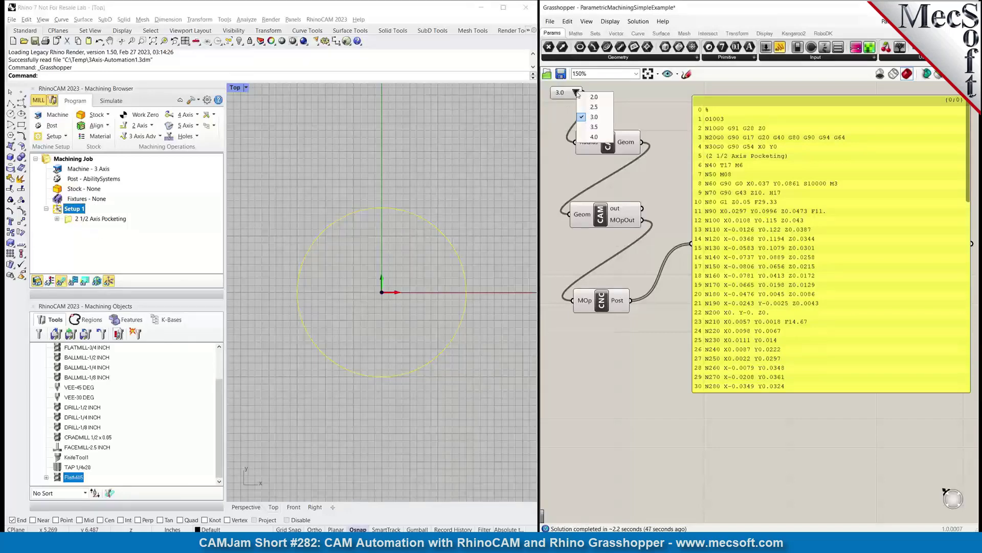
pyautogui.click(592, 137)
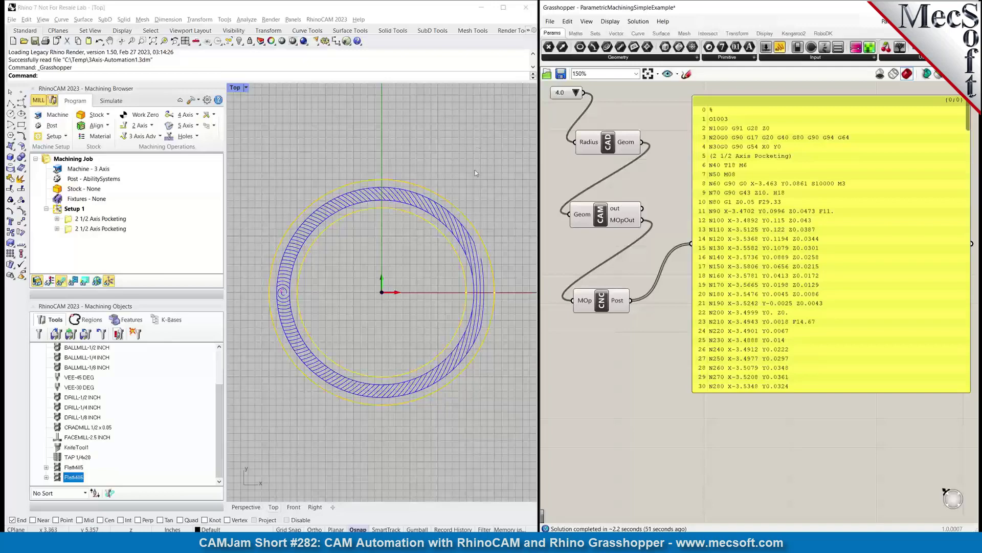
# Step: Delete the second 2 1/2 Axis Pocketing operation under Setup 1 and the outer circle it leaves in the Top view
pyautogui.click(484, 399)
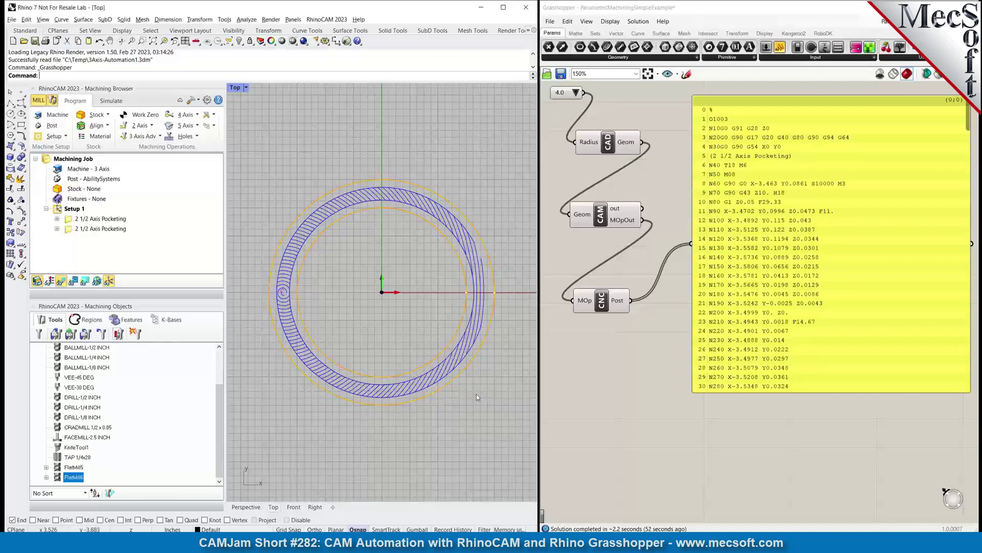
pyautogui.click(117, 229)
pyautogui.press('Delete')
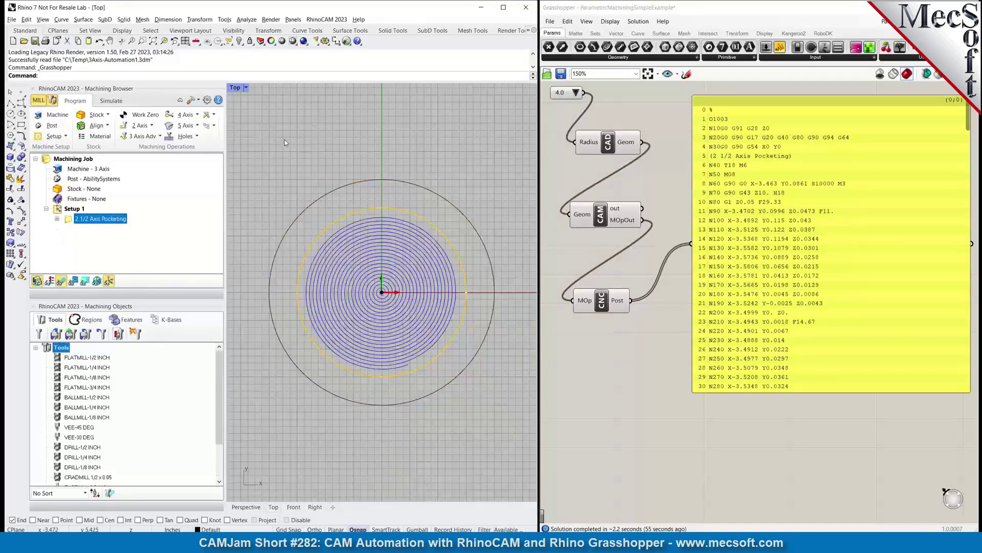
pyautogui.click(576, 92)
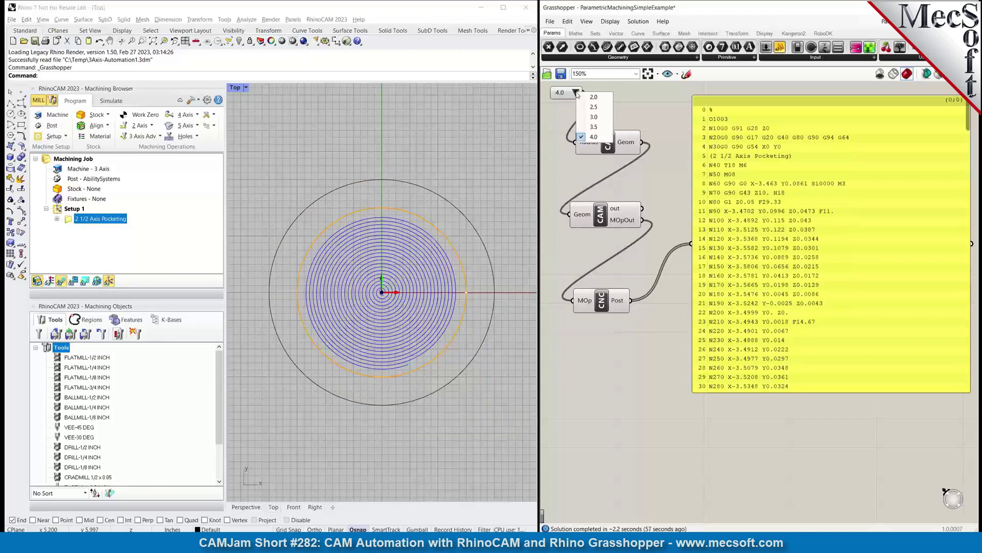
pyautogui.click(593, 137)
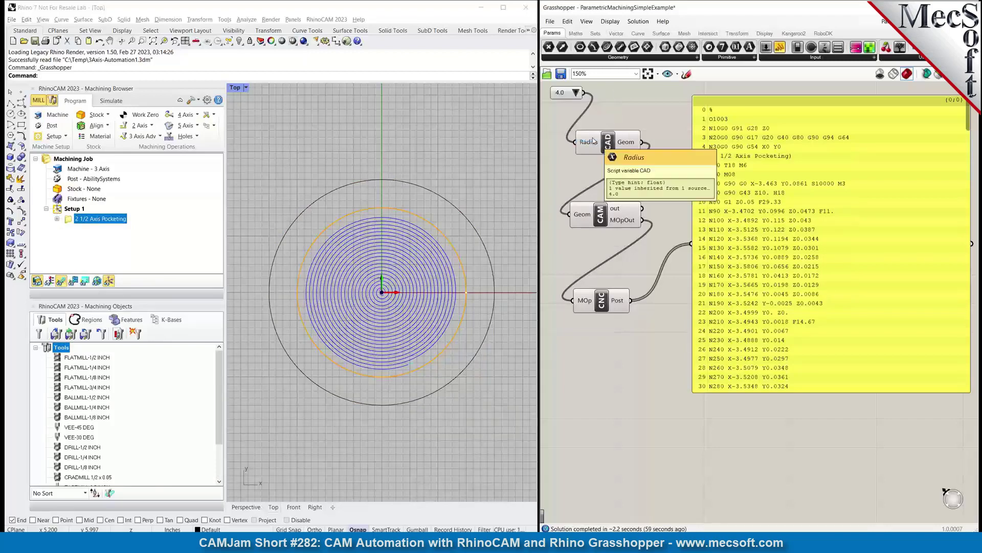
pyautogui.click(471, 139)
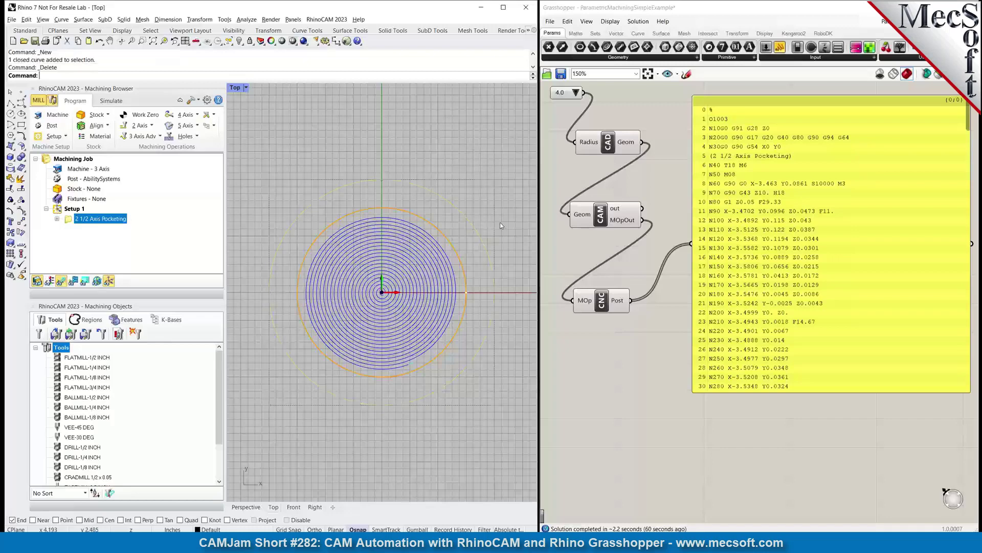
# Step: Generate two more pocketing operations by setting the CAD component's radius to 3.5 and to 2.0
pyautogui.click(578, 94)
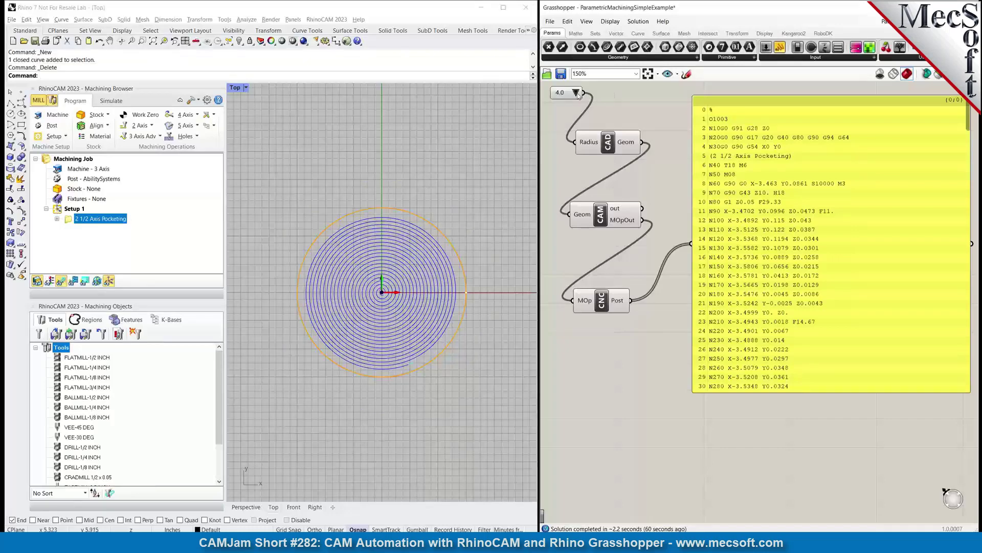
pyautogui.click(577, 95)
pyautogui.click(593, 126)
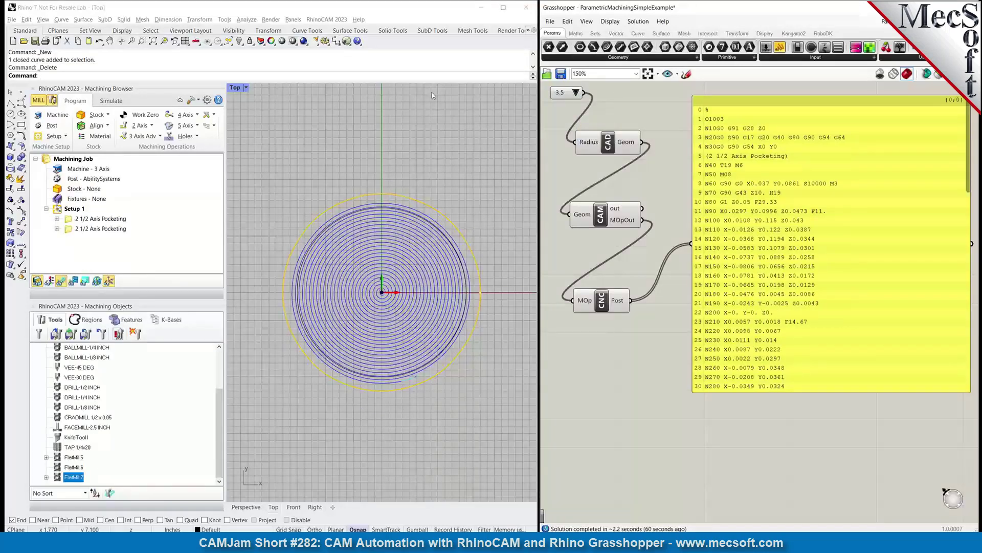
pyautogui.click(576, 93)
pyautogui.click(594, 102)
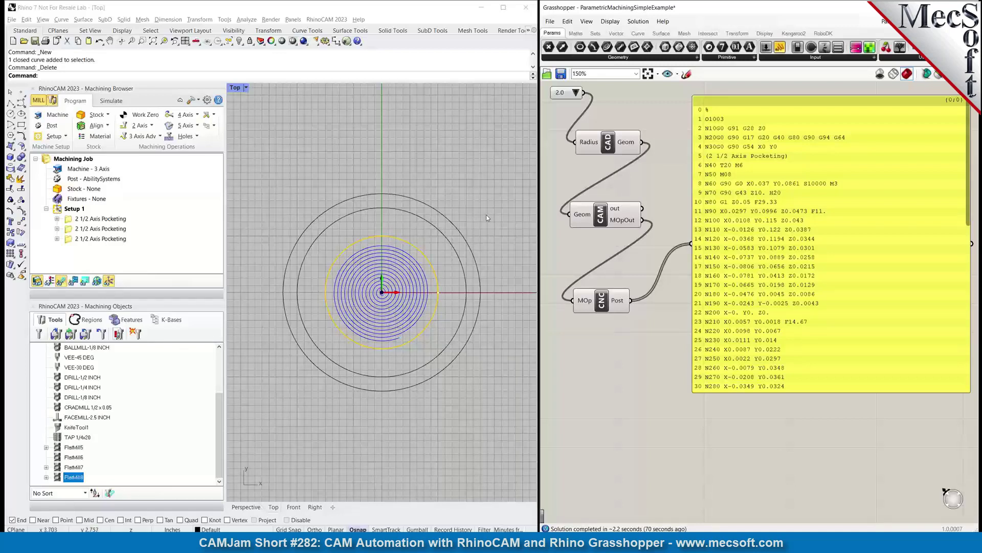
pyautogui.click(575, 92)
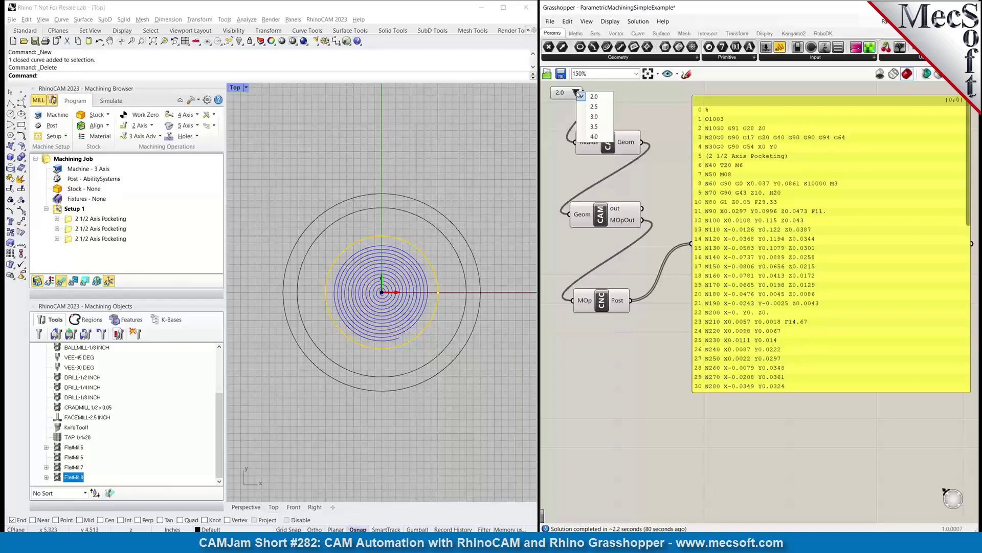
pyautogui.click(555, 115)
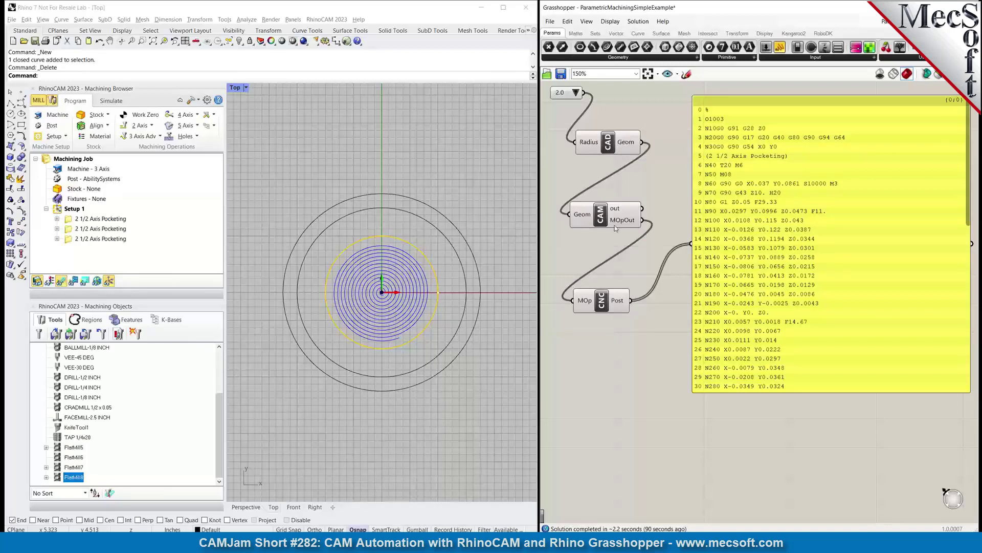
pyautogui.moveTo(626, 213)
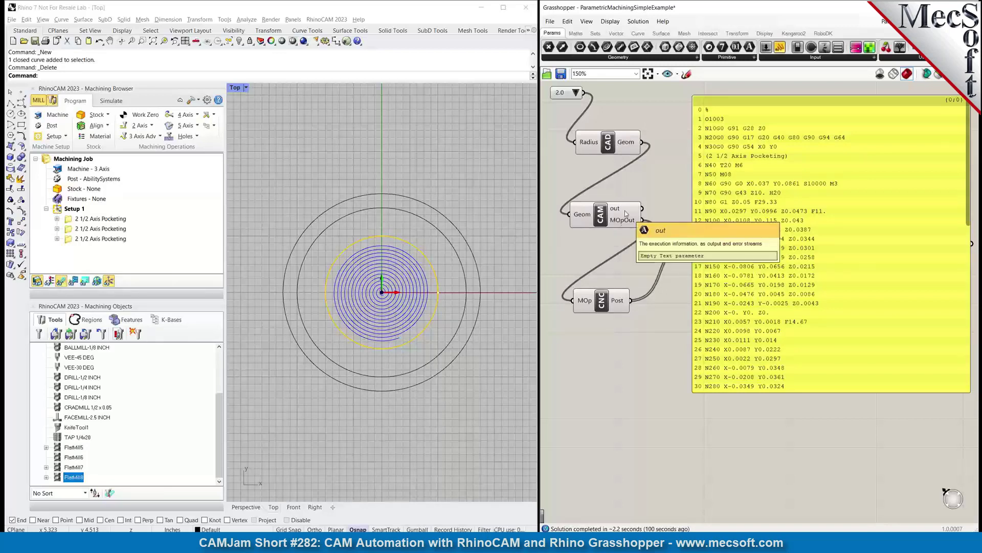